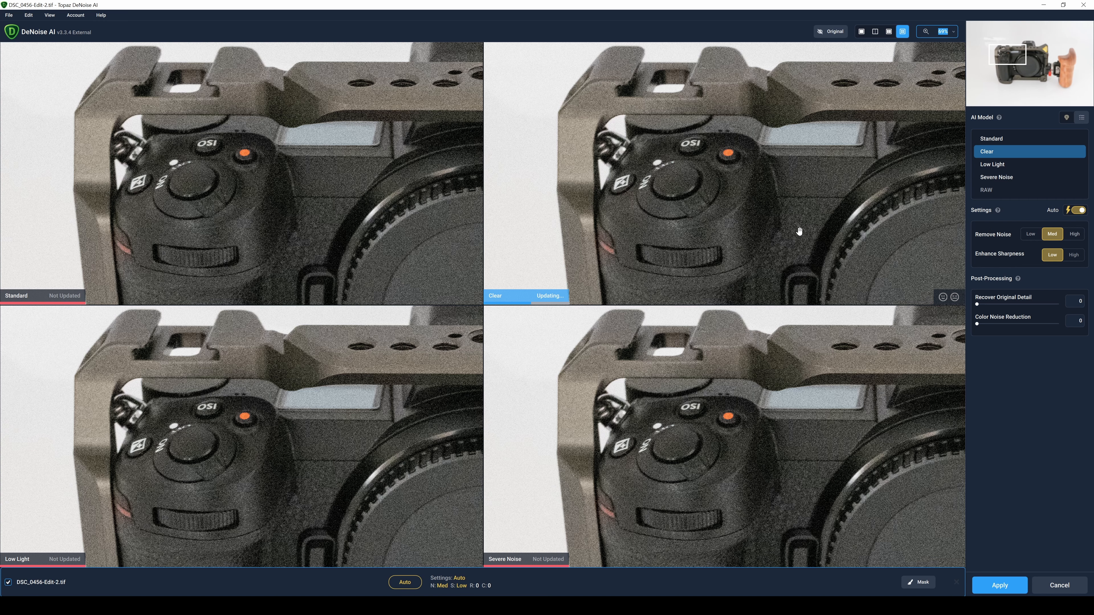
Compare the Standard, Clear, Low Light and Severe Noise results with the original around the camera's grip, dial and cage
{"action": "left_click_drag", "start_coordinate": [799, 232], "coordinate": [707, 206]}
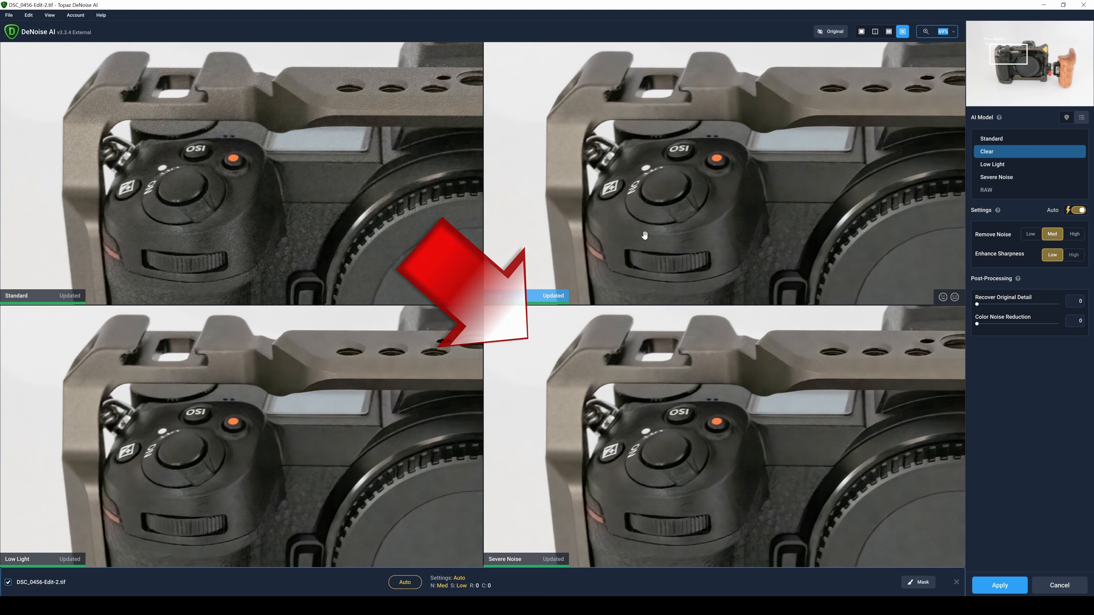
{"action": "left_click", "coordinate": [698, 225]}
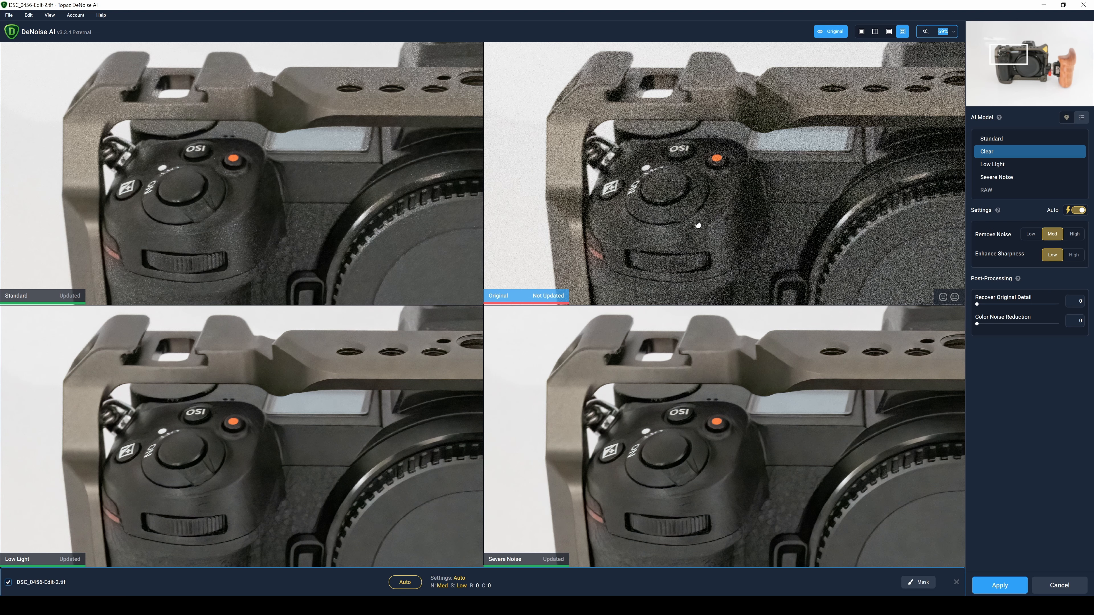
{"action": "left_click", "coordinate": [698, 224]}
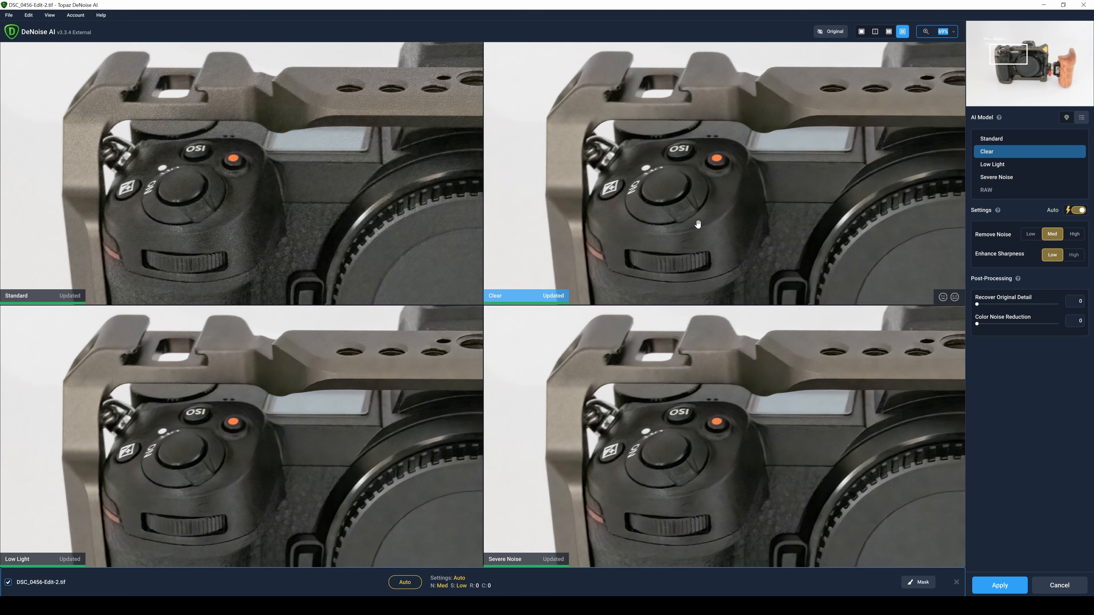
{"action": "left_click", "coordinate": [727, 455]}
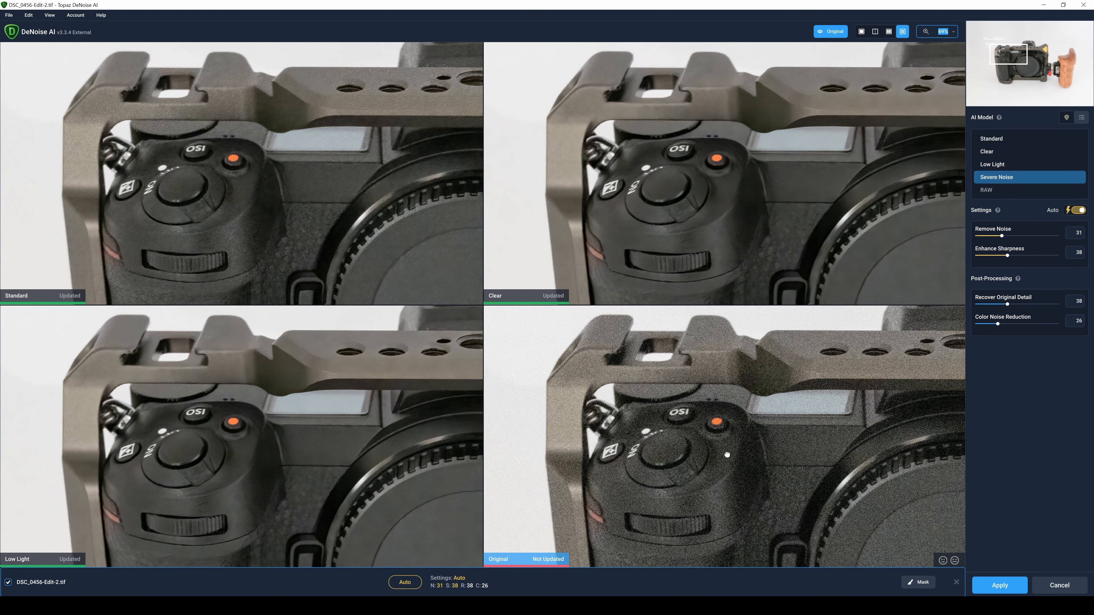
{"action": "left_click", "coordinate": [295, 458]}
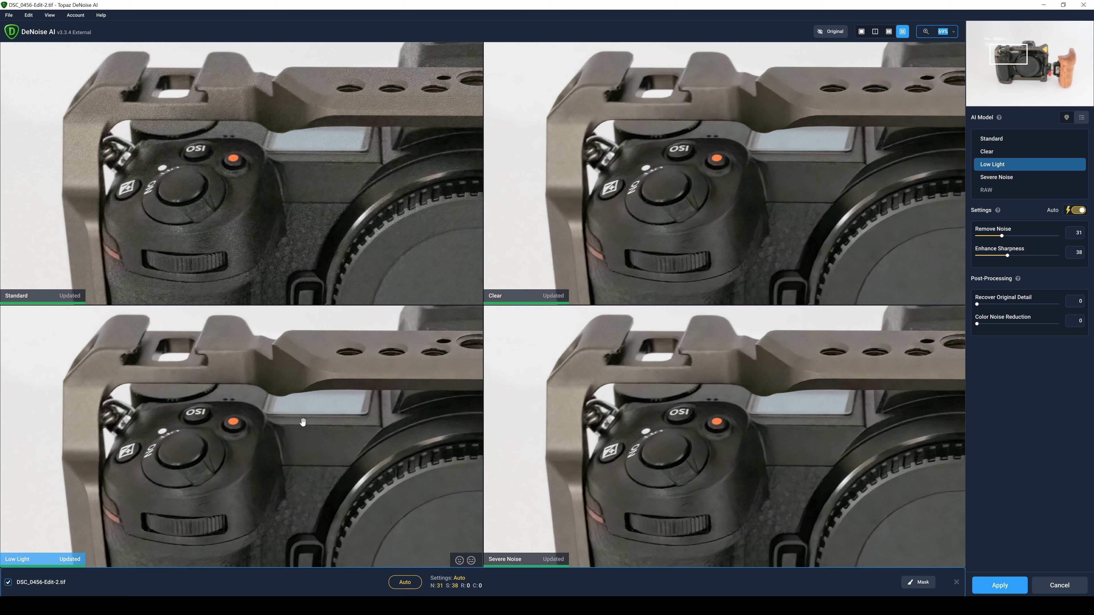
{"action": "left_click", "coordinate": [312, 196]}
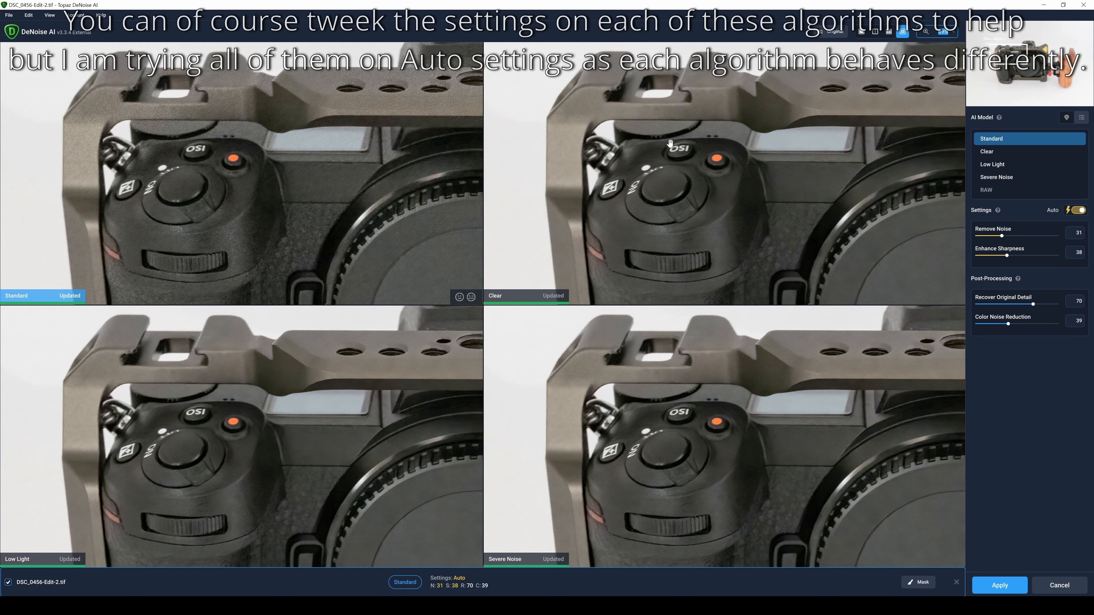
{"action": "left_click", "coordinate": [749, 121]}
{"action": "left_click", "coordinate": [749, 121]}
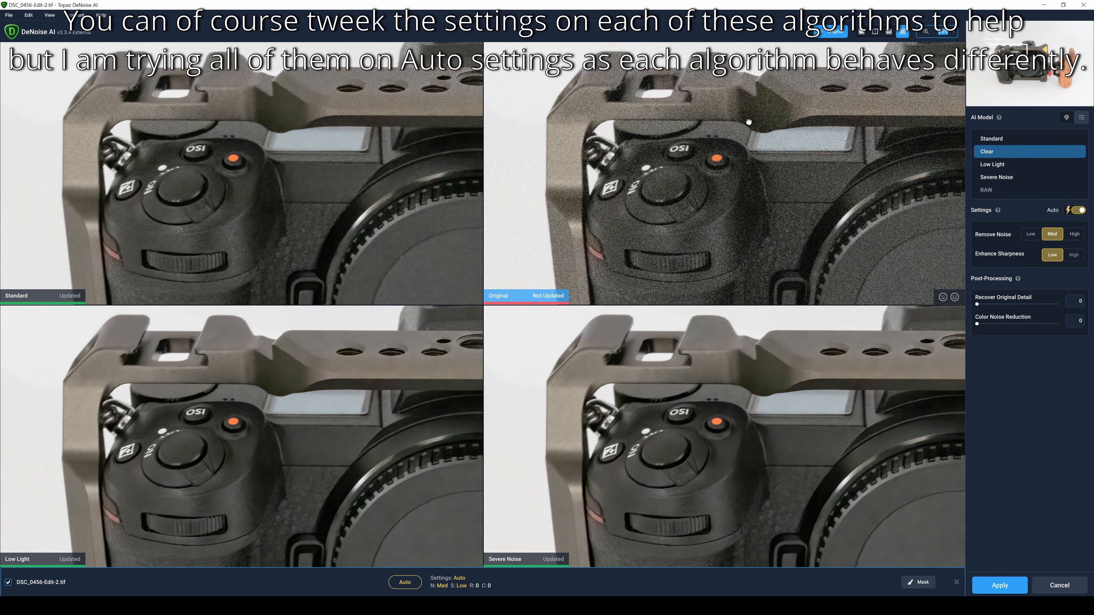
{"action": "left_click", "coordinate": [749, 122]}
{"action": "left_click", "coordinate": [782, 113]}
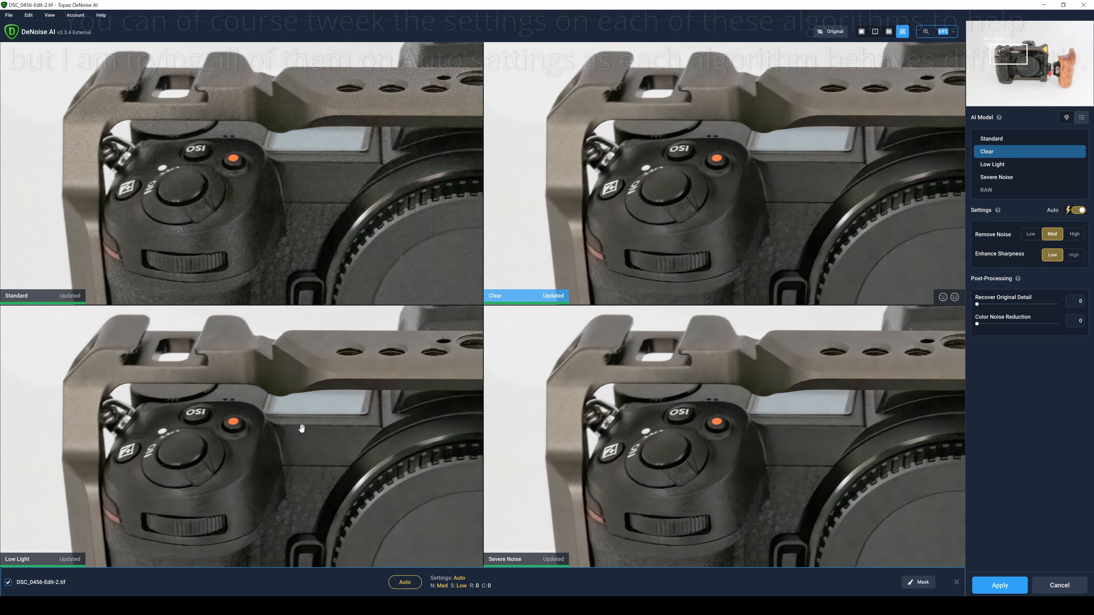
{"action": "left_click_drag", "start_coordinate": [665, 228], "coordinate": [668, 168]}
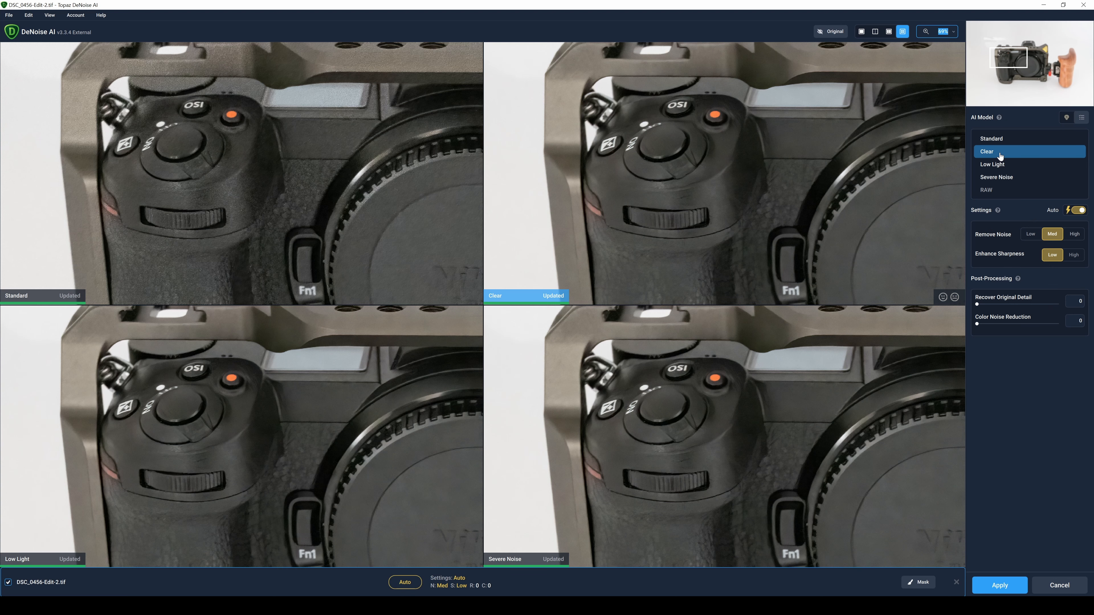
Choose Severe Noise as the AI model from the four-way comparison after trying Low Light
{"action": "left_click", "coordinate": [993, 165]}
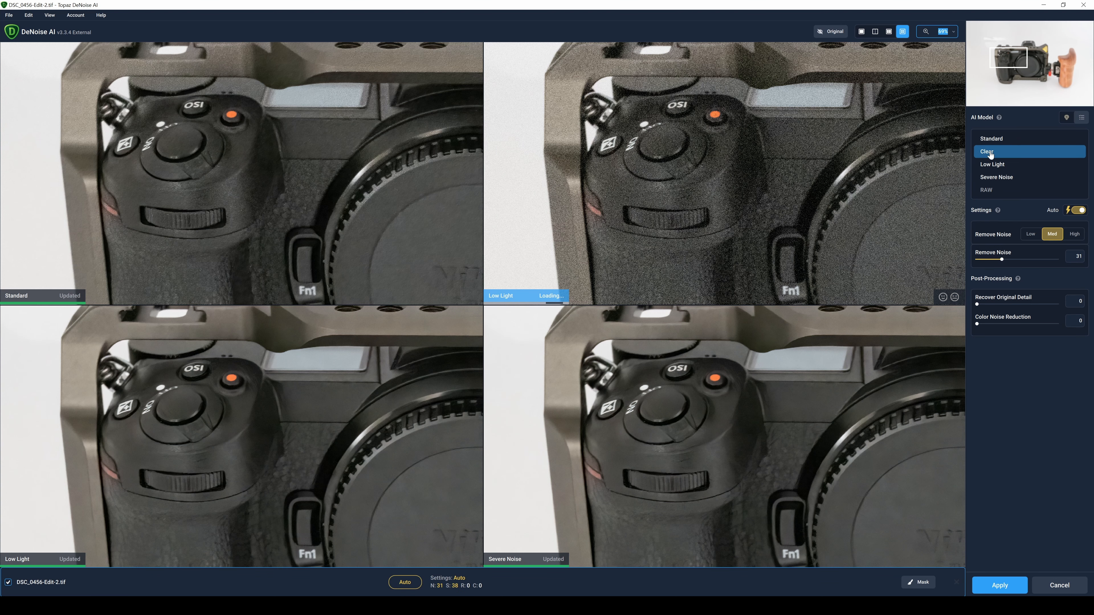
{"action": "left_click", "coordinate": [323, 409]}
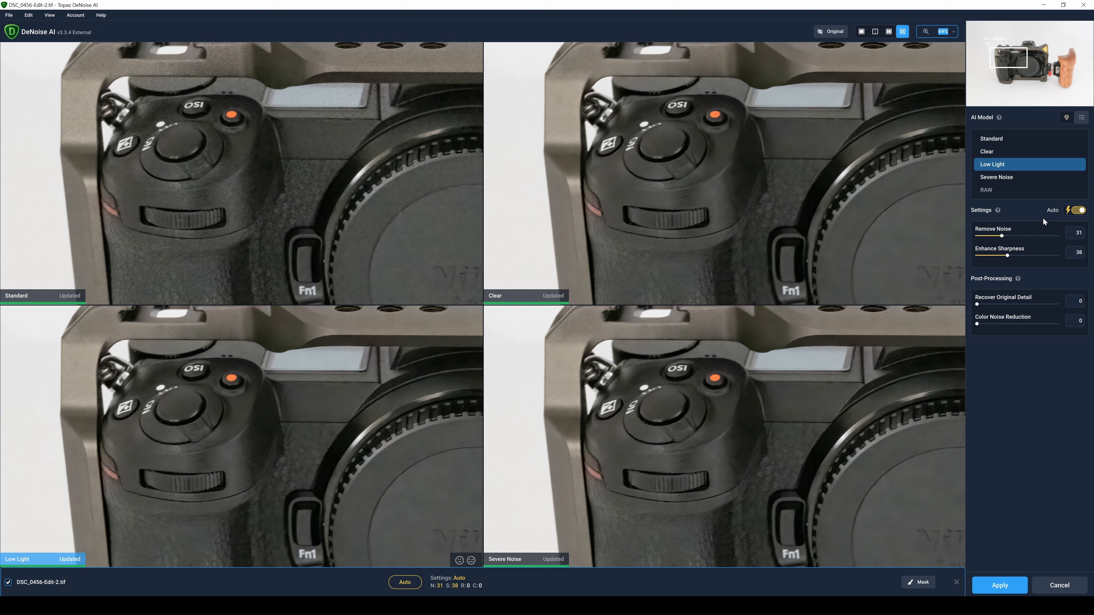
{"action": "left_click", "coordinate": [687, 398]}
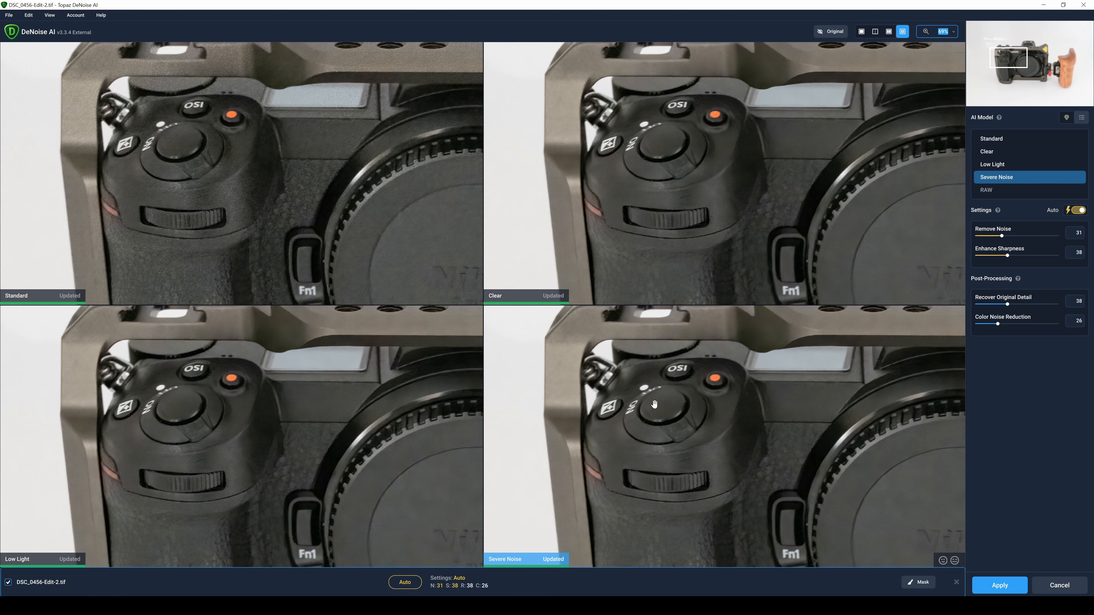
Compare the original with the Severe Noise result in split view, sweeping the divider across the camera body
{"action": "left_click", "coordinate": [860, 33]}
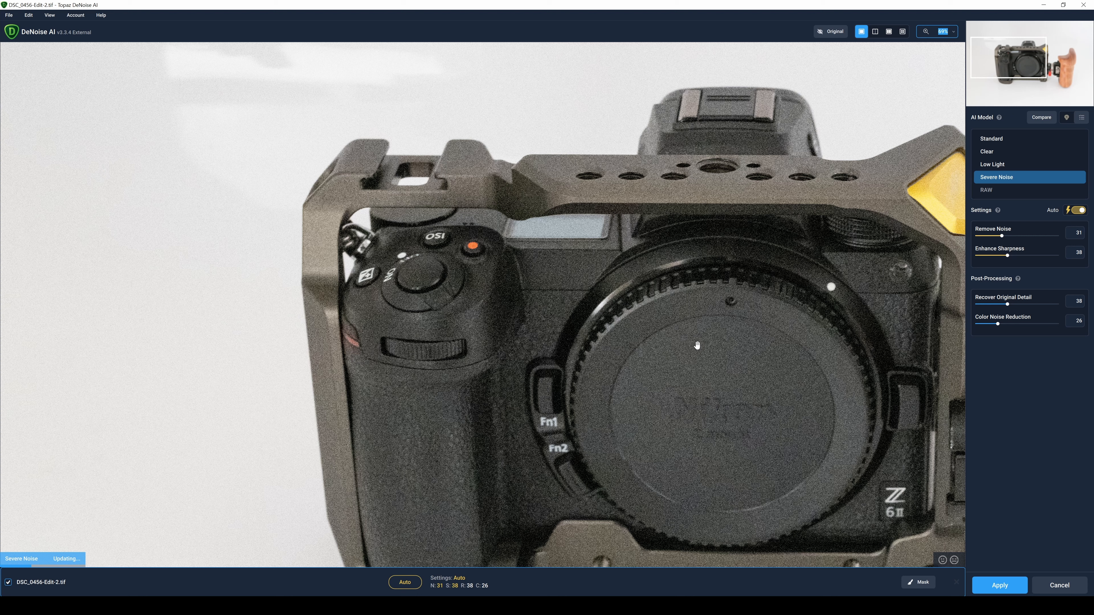
{"action": "left_click", "coordinate": [877, 36]}
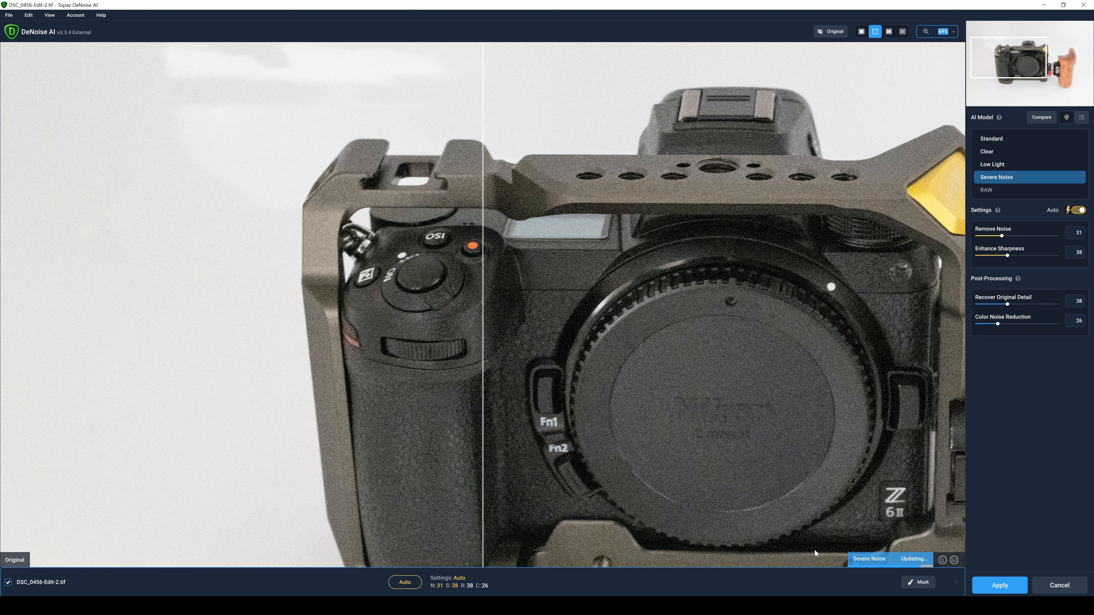
{"action": "left_click_drag", "start_coordinate": [484, 297], "coordinate": [465, 379]}
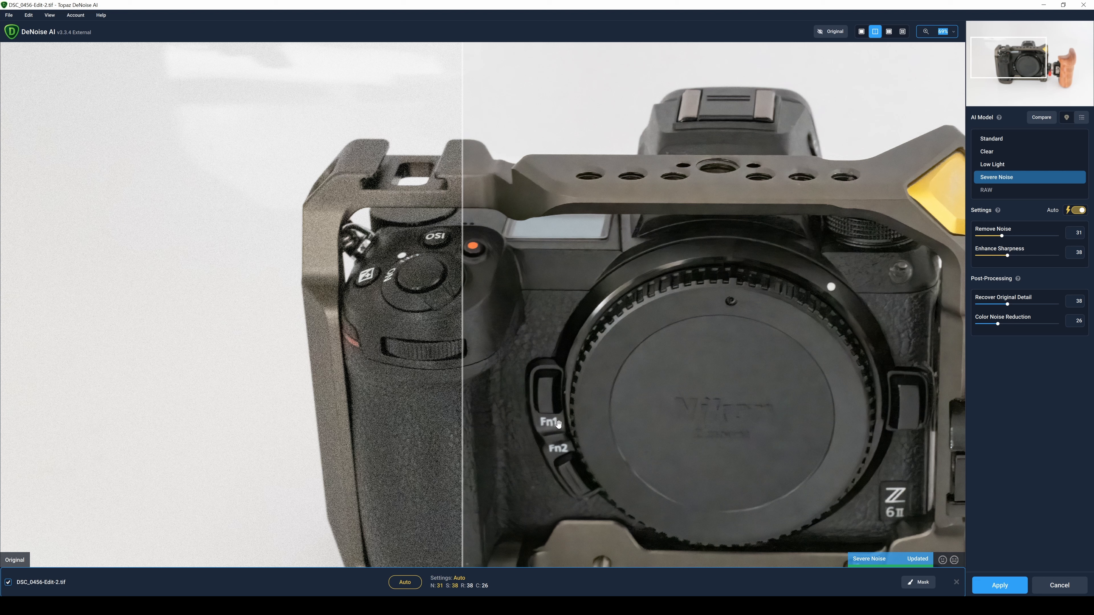
{"action": "left_click_drag", "start_coordinate": [461, 344], "coordinate": [691, 362]}
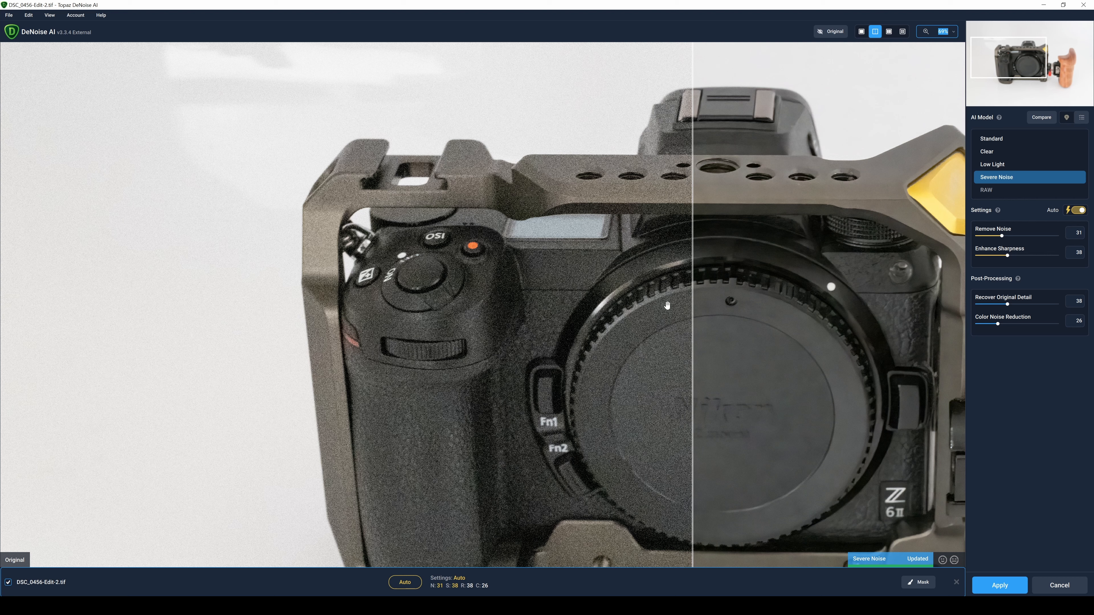
{"action": "left_click_drag", "start_coordinate": [692, 285], "coordinate": [635, 347]}
{"action": "left_click_drag", "start_coordinate": [419, 348], "coordinate": [205, 345]}
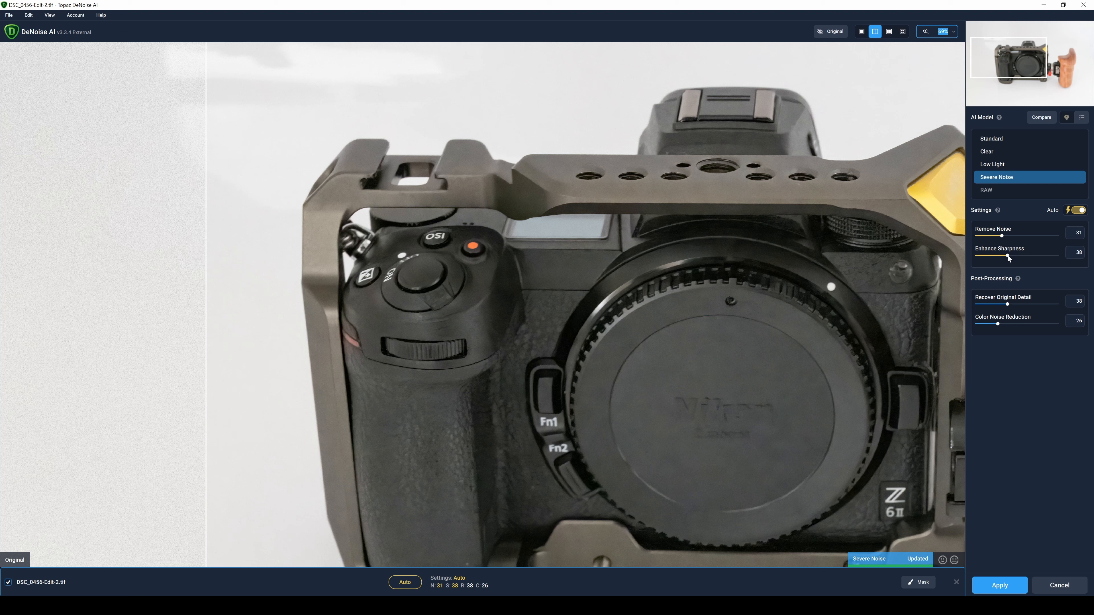
Try full Enhance Sharpness for the Severe Noise model and settle on 30
{"action": "left_click_drag", "start_coordinate": [1058, 255], "coordinate": [1055, 258]}
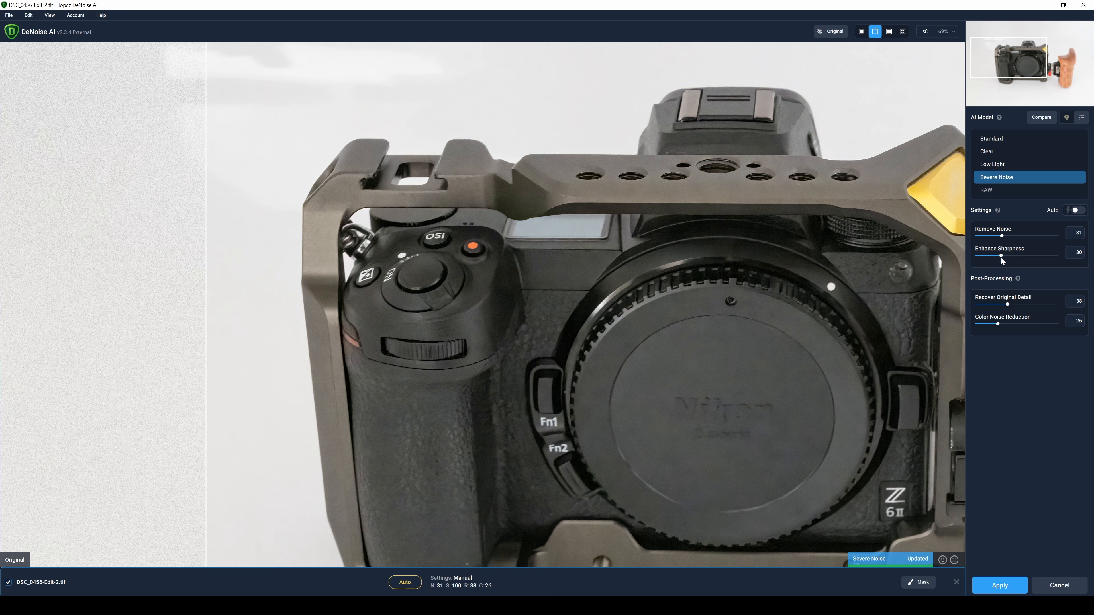
{"action": "left_click", "coordinate": [1002, 257]}
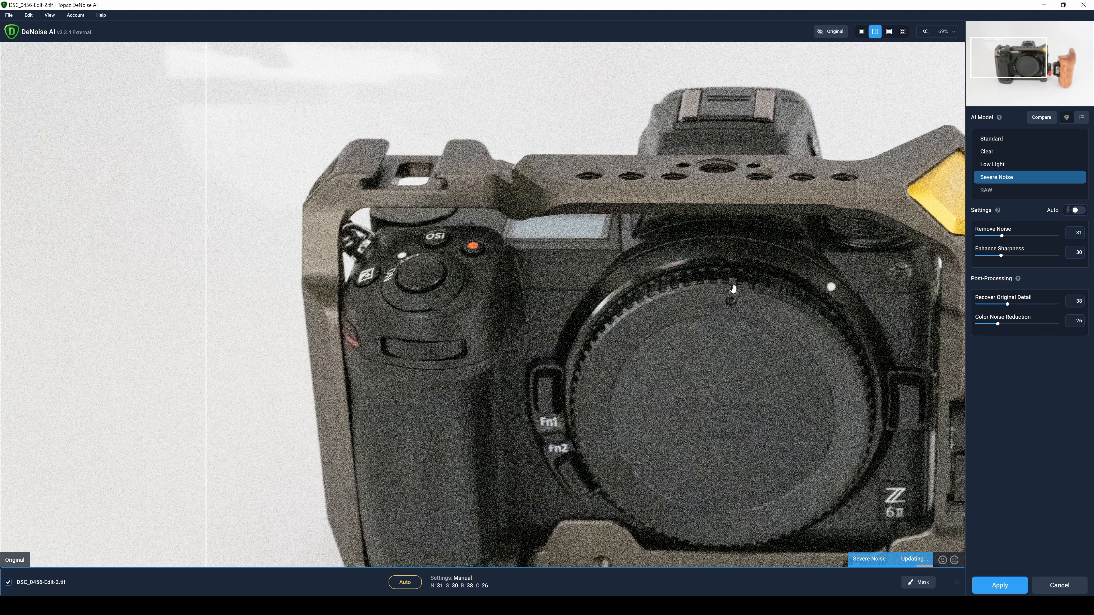
Check the denoised camera against the original across the whole split view and apply the Severe Noise reduction
{"action": "left_click_drag", "start_coordinate": [733, 288], "coordinate": [642, 251]}
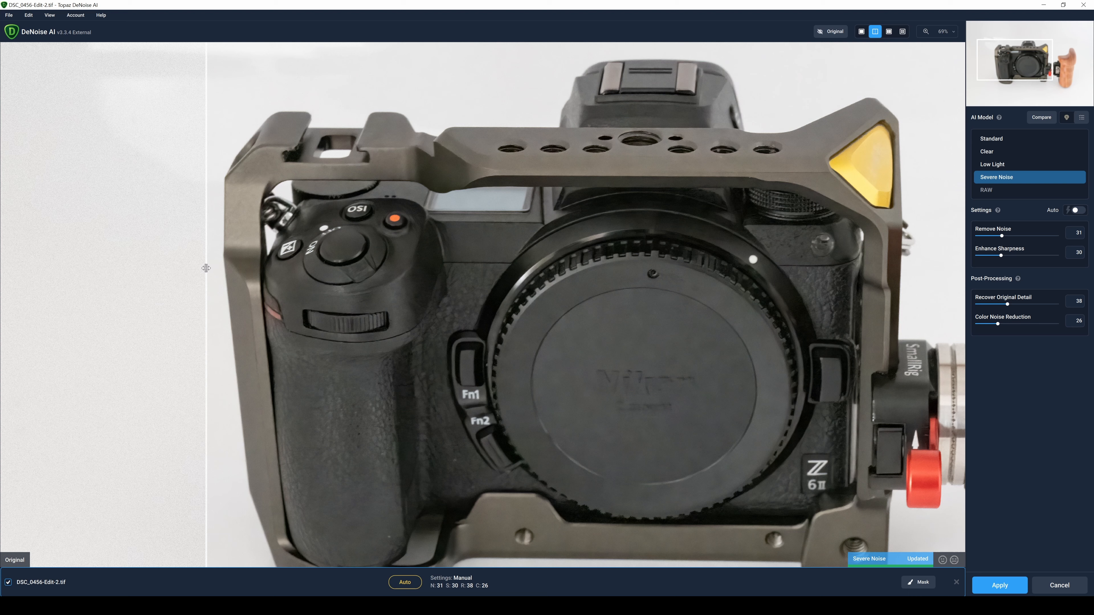
{"action": "left_click_drag", "start_coordinate": [206, 269], "coordinate": [246, 281]}
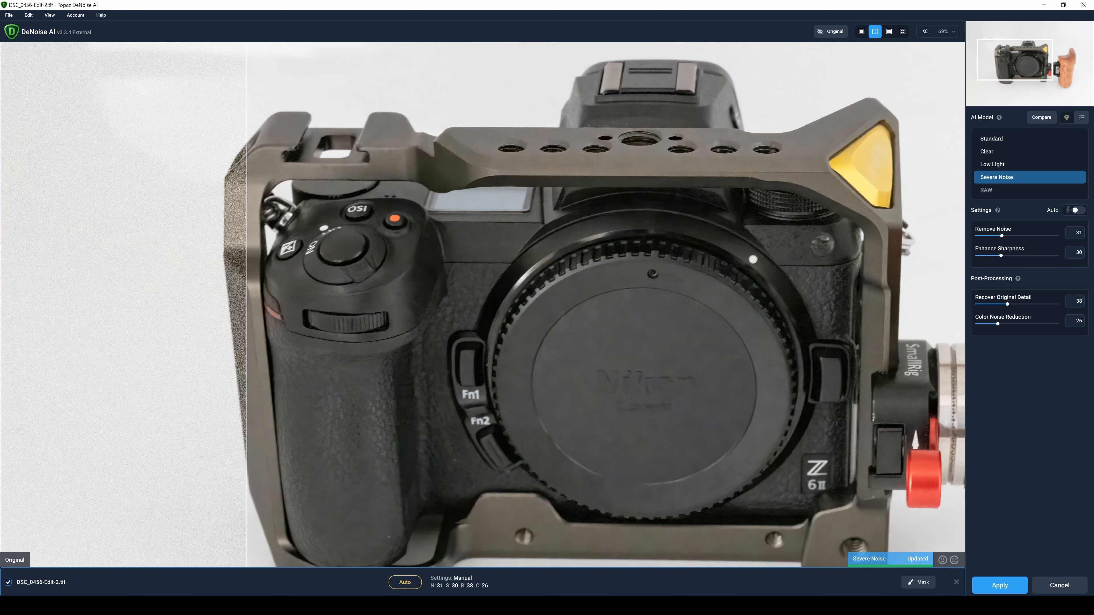
{"action": "left_click_drag", "start_coordinate": [246, 287], "coordinate": [1029, 320]}
{"action": "left_click_drag", "start_coordinate": [722, 320], "coordinate": [179, 315]}
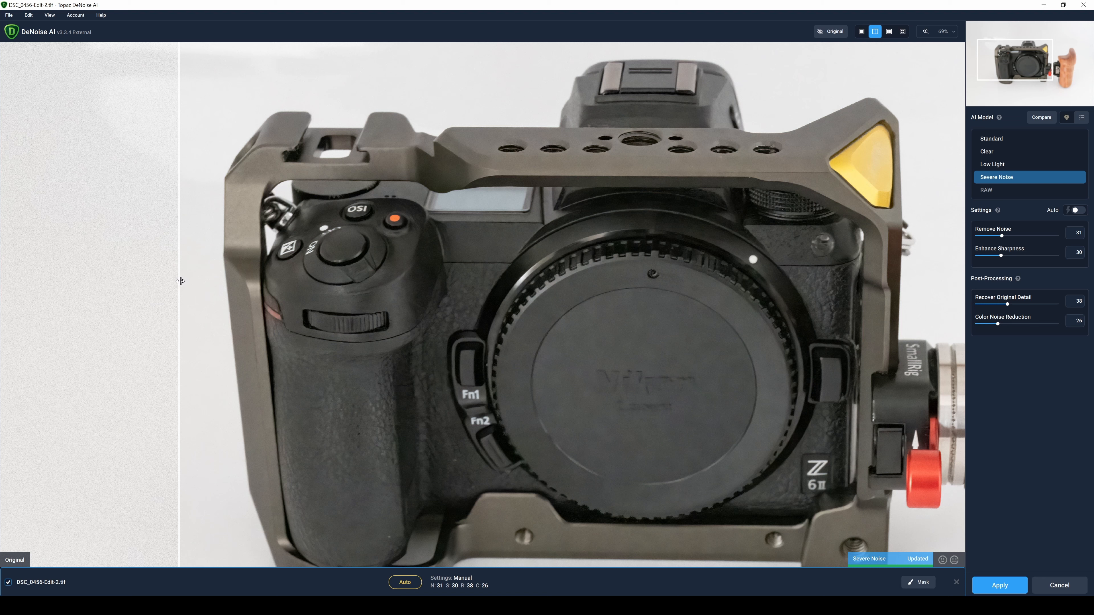
{"action": "left_click_drag", "start_coordinate": [179, 281], "coordinate": [96, 262]}
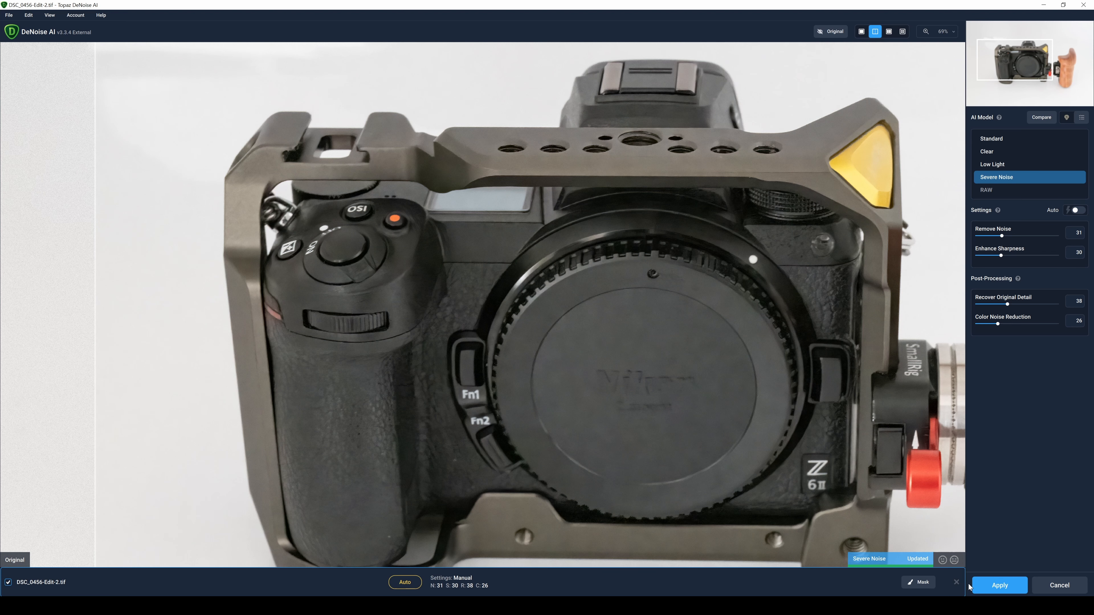
{"action": "left_click", "coordinate": [999, 587]}
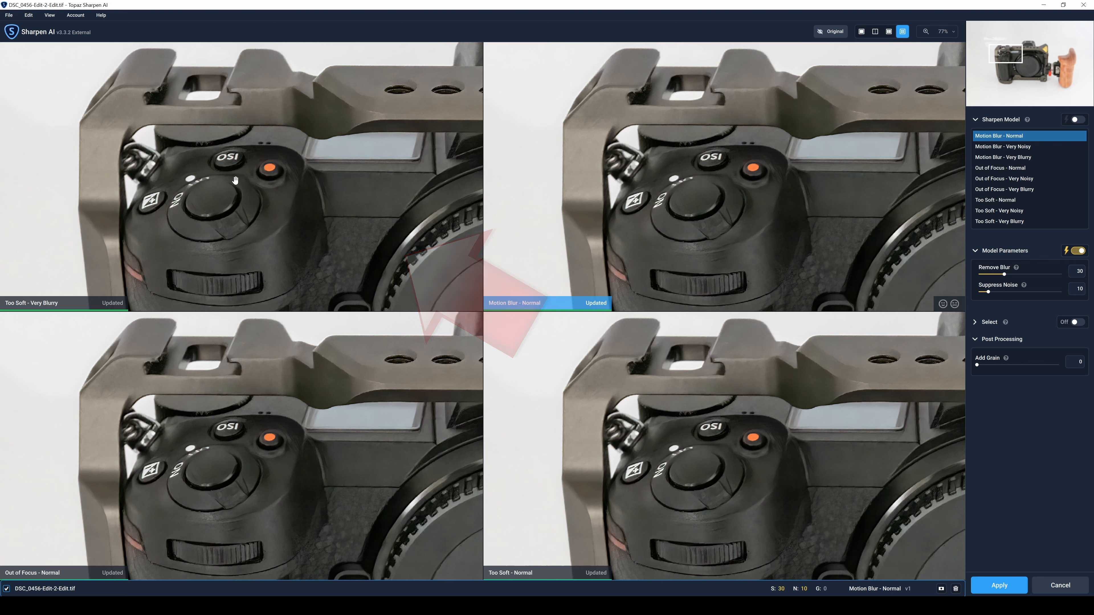
In Sharpen AI, select the Too Soft - Very Blurry result and compare it with the original around the camera's dial
{"action": "left_click", "coordinate": [253, 172]}
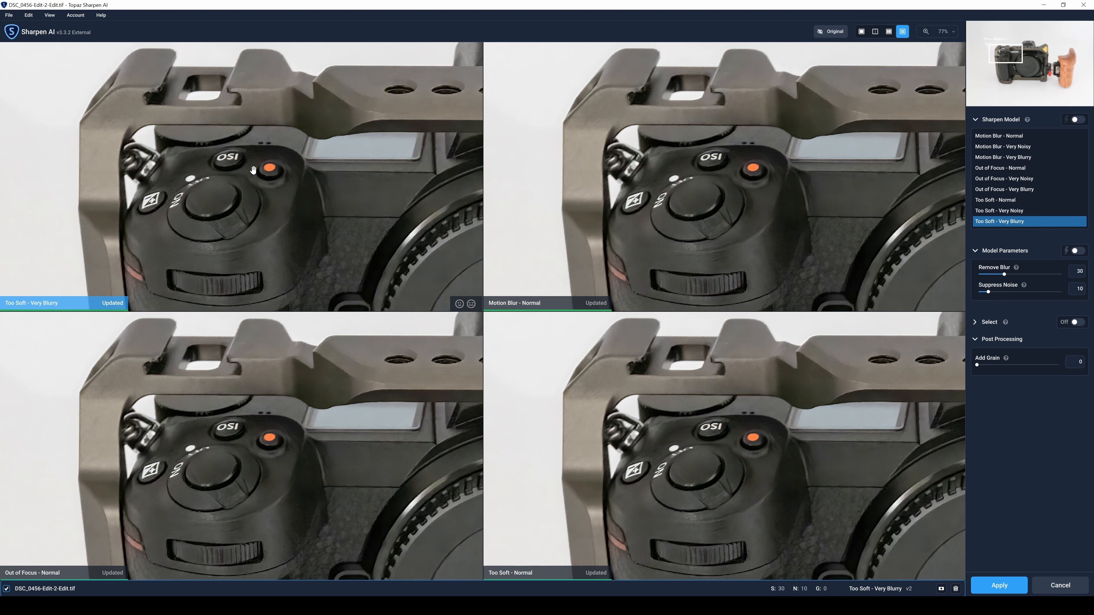
{"action": "left_click", "coordinate": [253, 171]}
{"action": "key", "text": "space"}
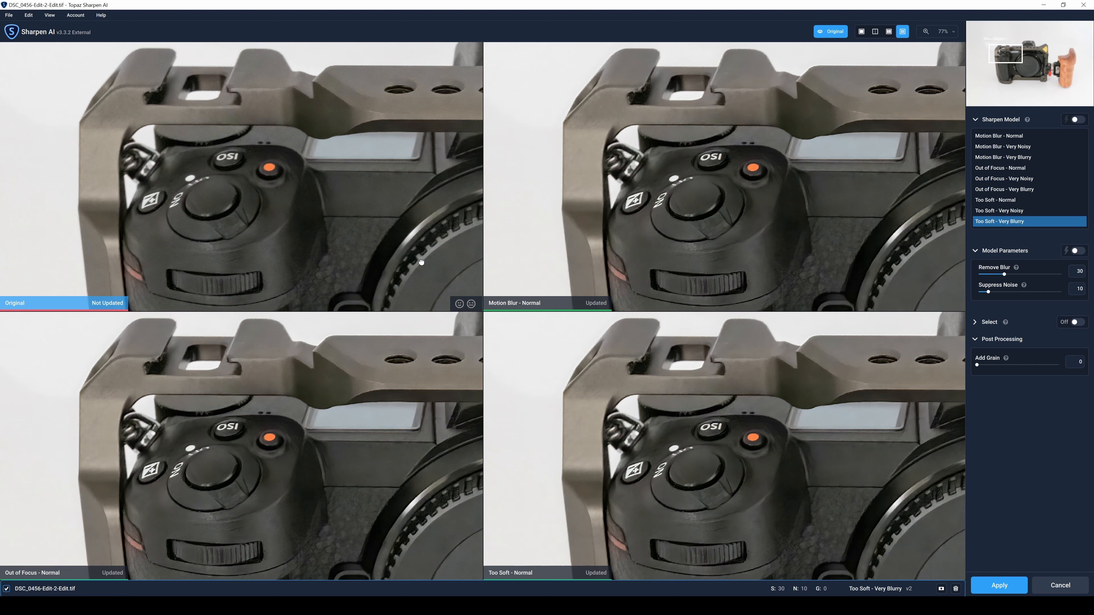
{"action": "key", "text": "space"}
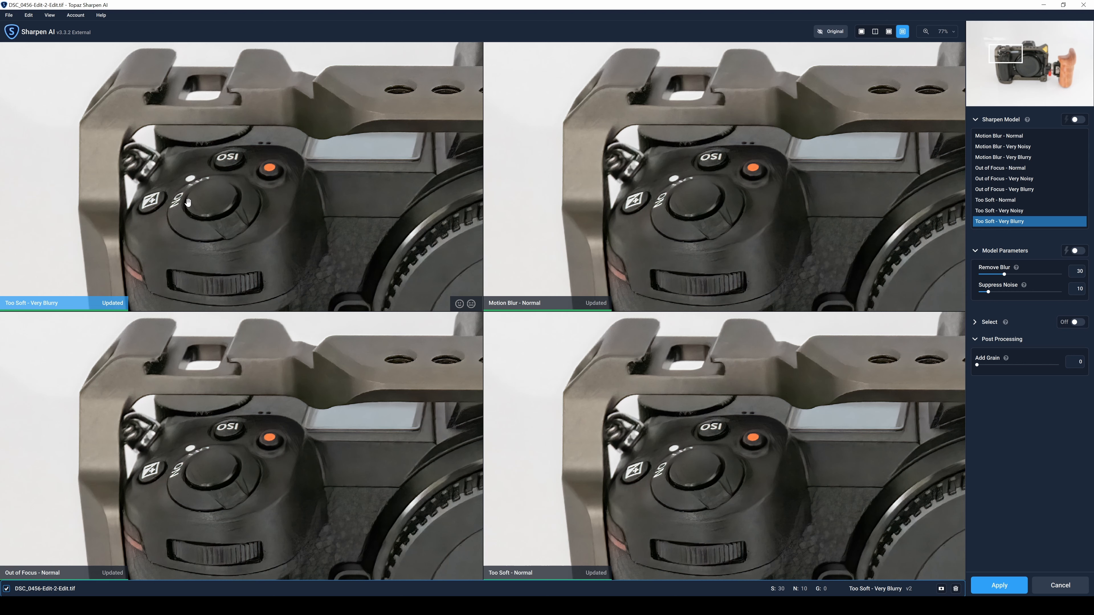
{"action": "key", "text": "space"}
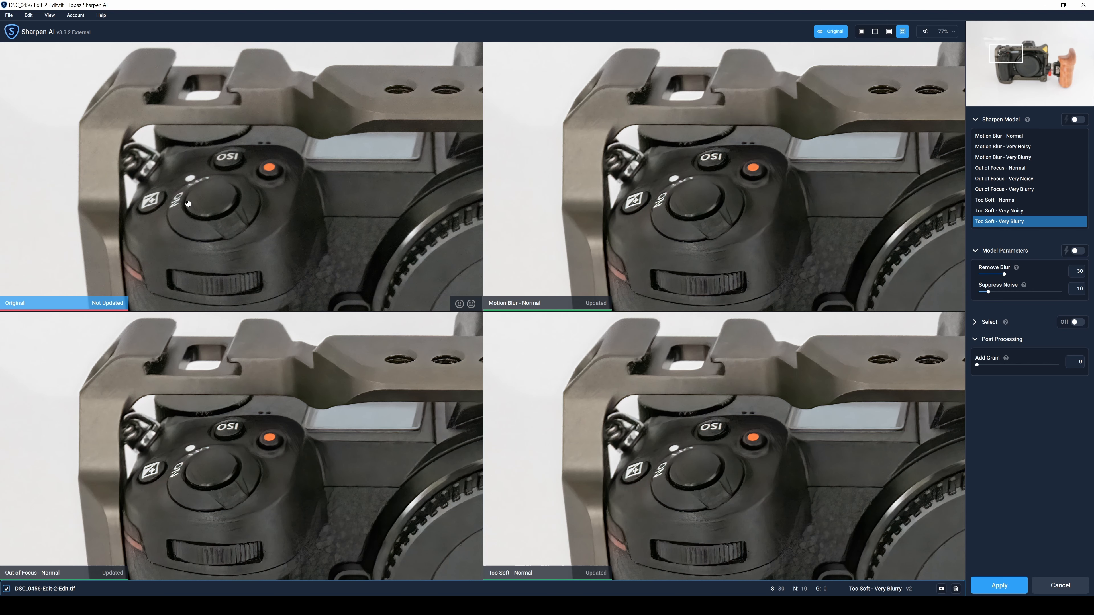